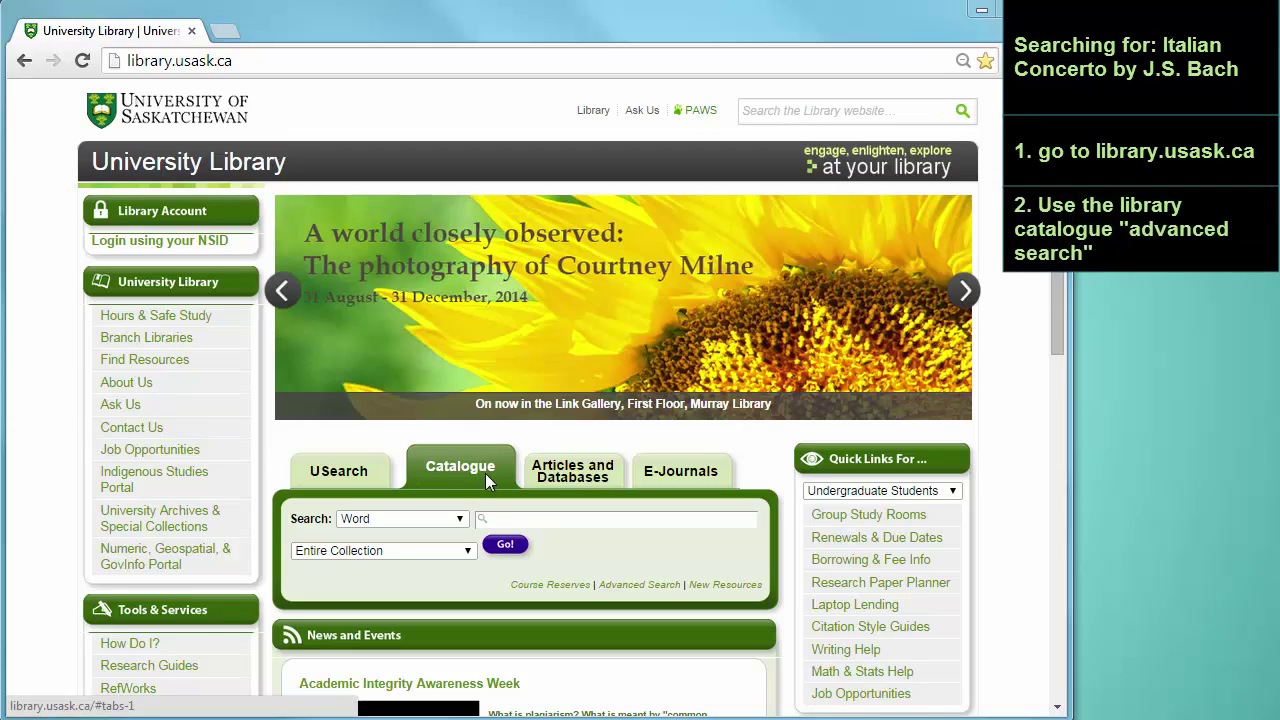
In Advanced Search, set the first term to Author: Bach, Johann Sebastian
left_click(635, 585)
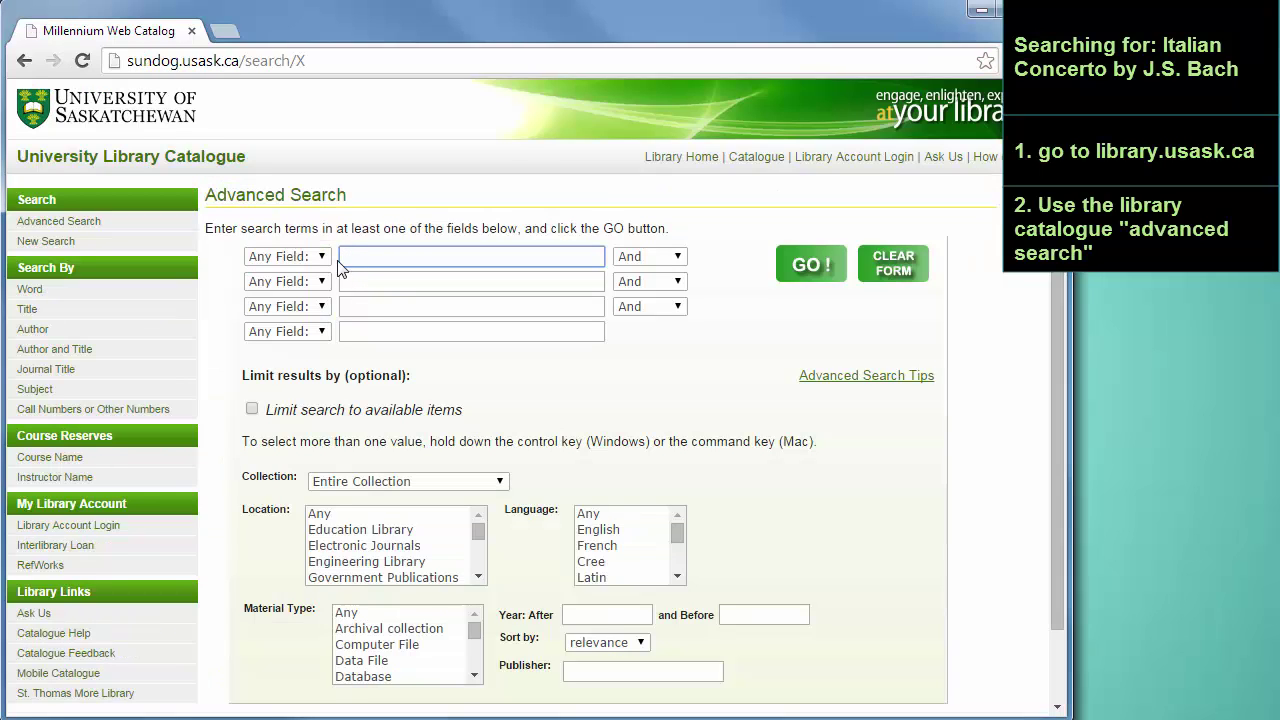
left_click(321, 257)
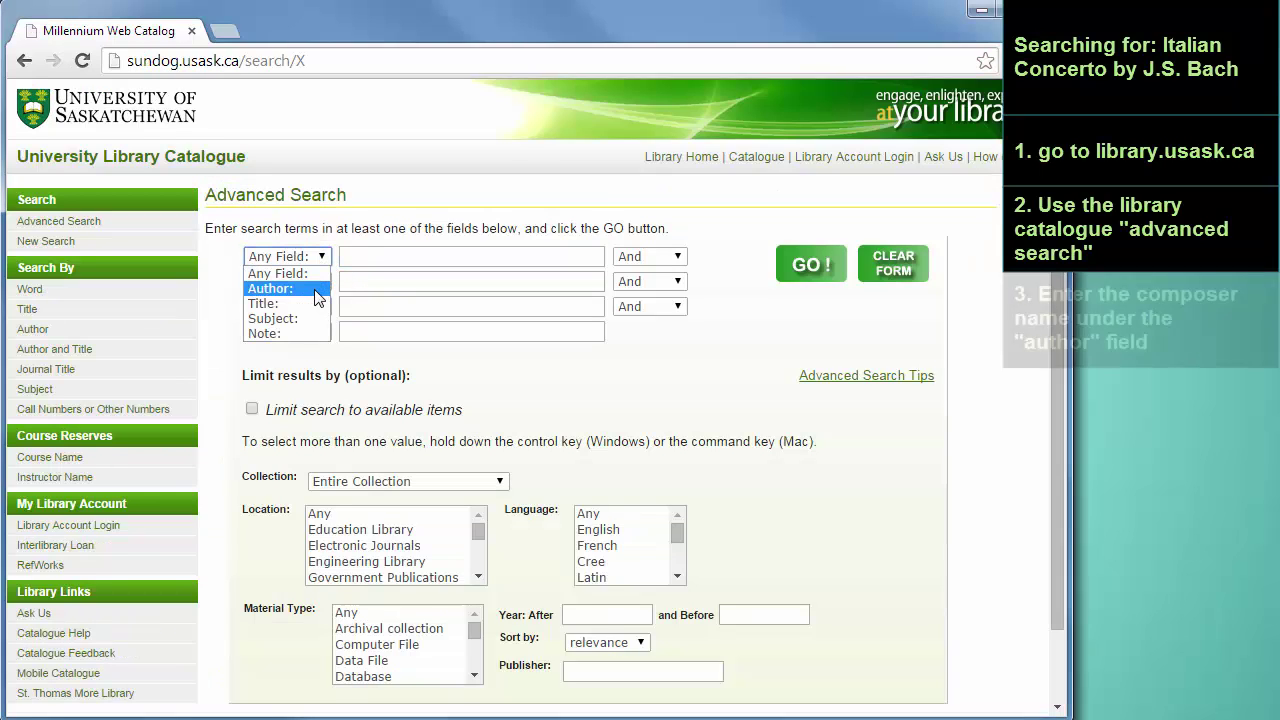
left_click(270, 288)
left_click(368, 258)
type("B")
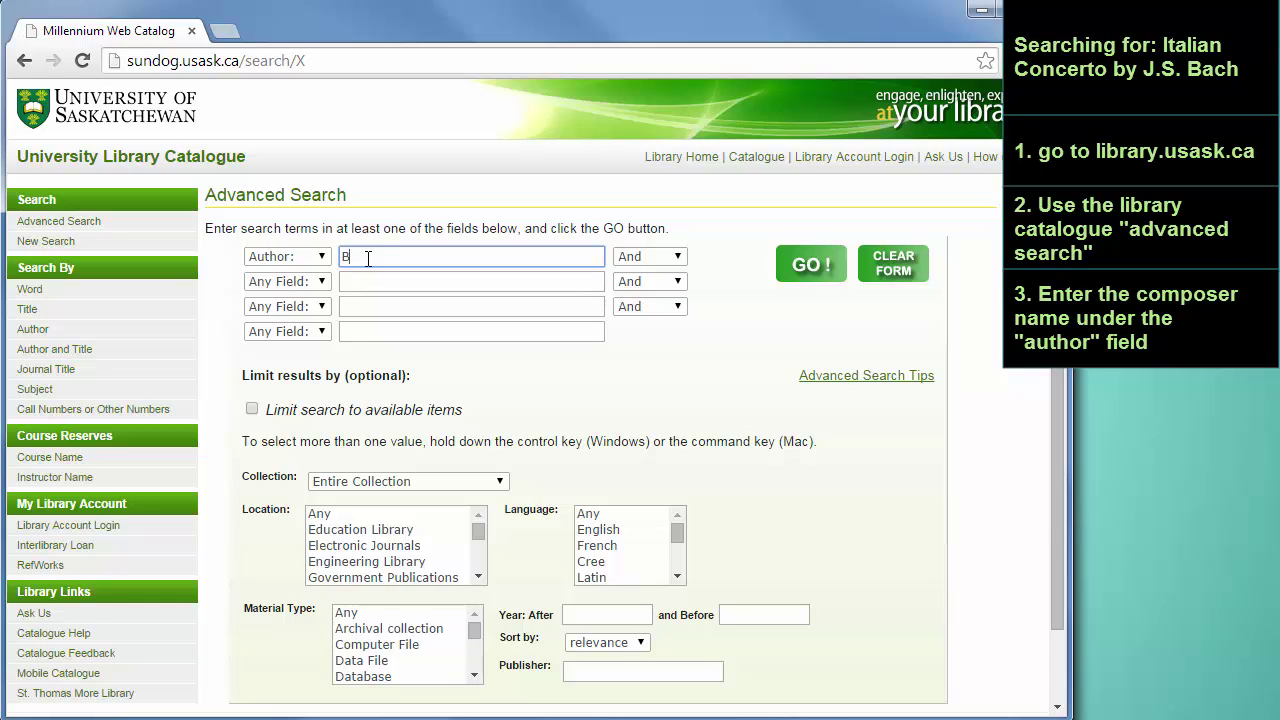
type("ach, Johann Sebastian")
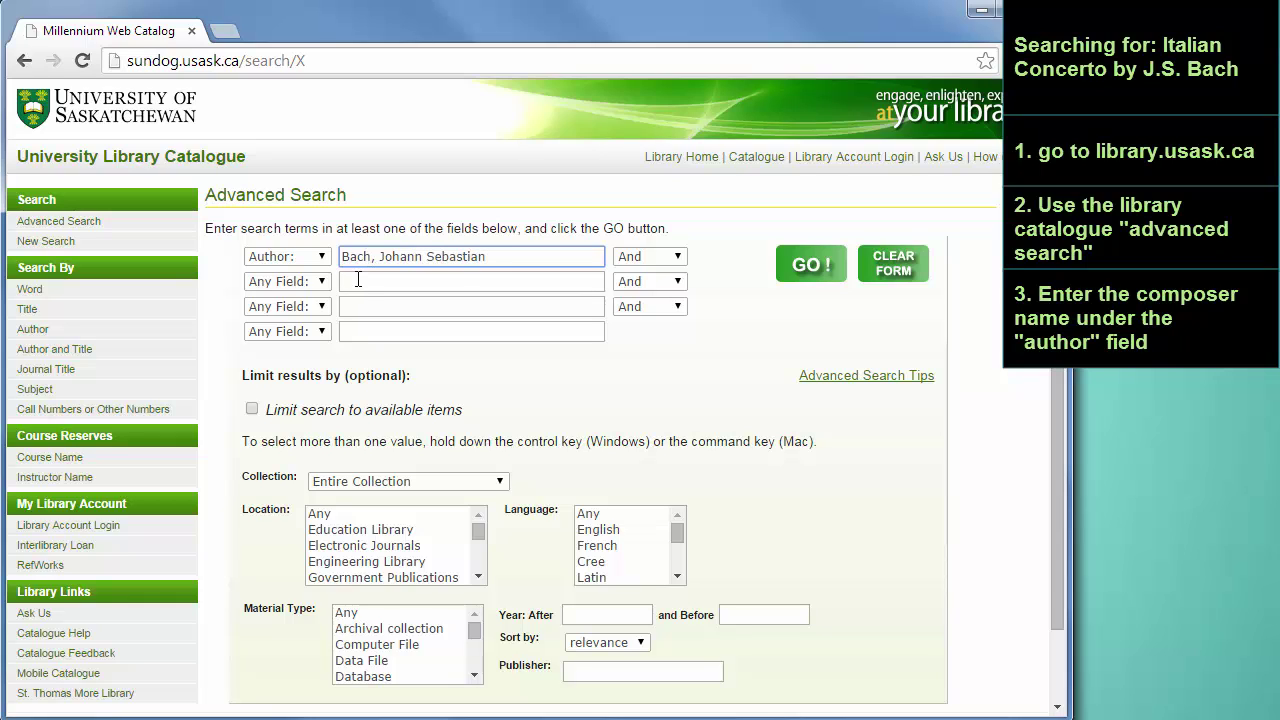
Add 971 in Any Field, limit to Musical Score, and run the search
left_click(358, 280)
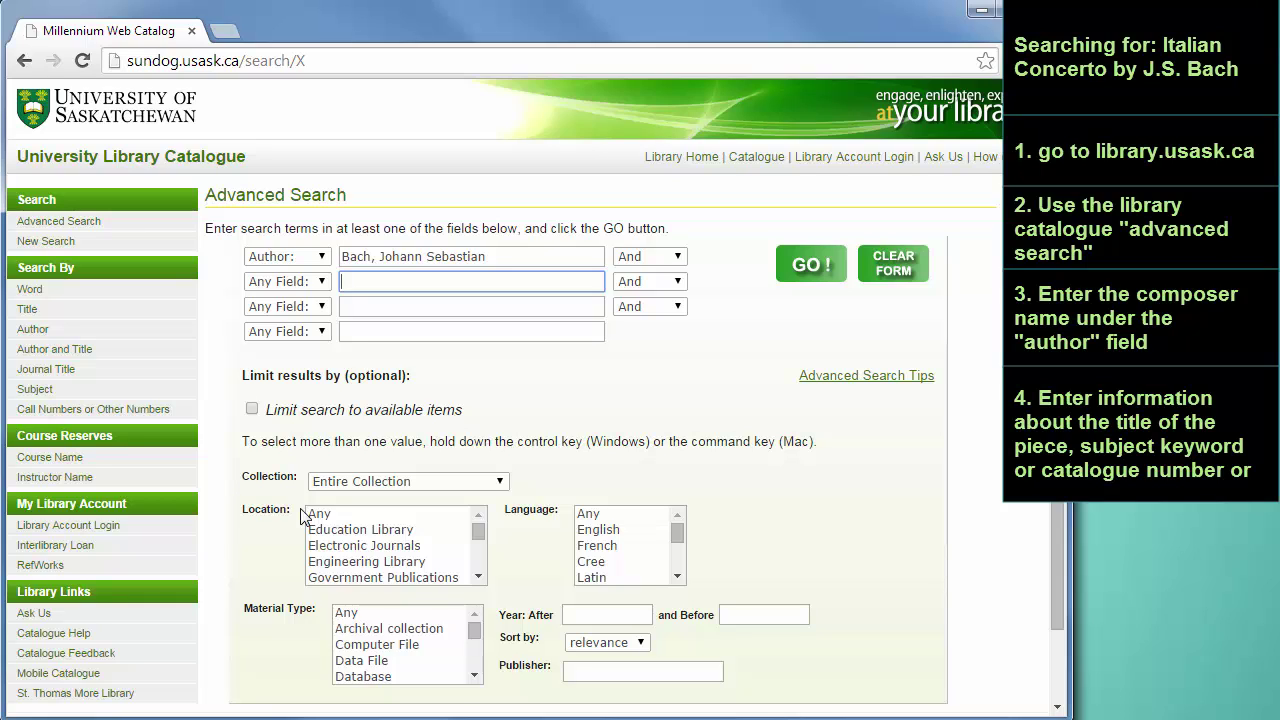
type("971")
scroll(475, 654, "down", 5)
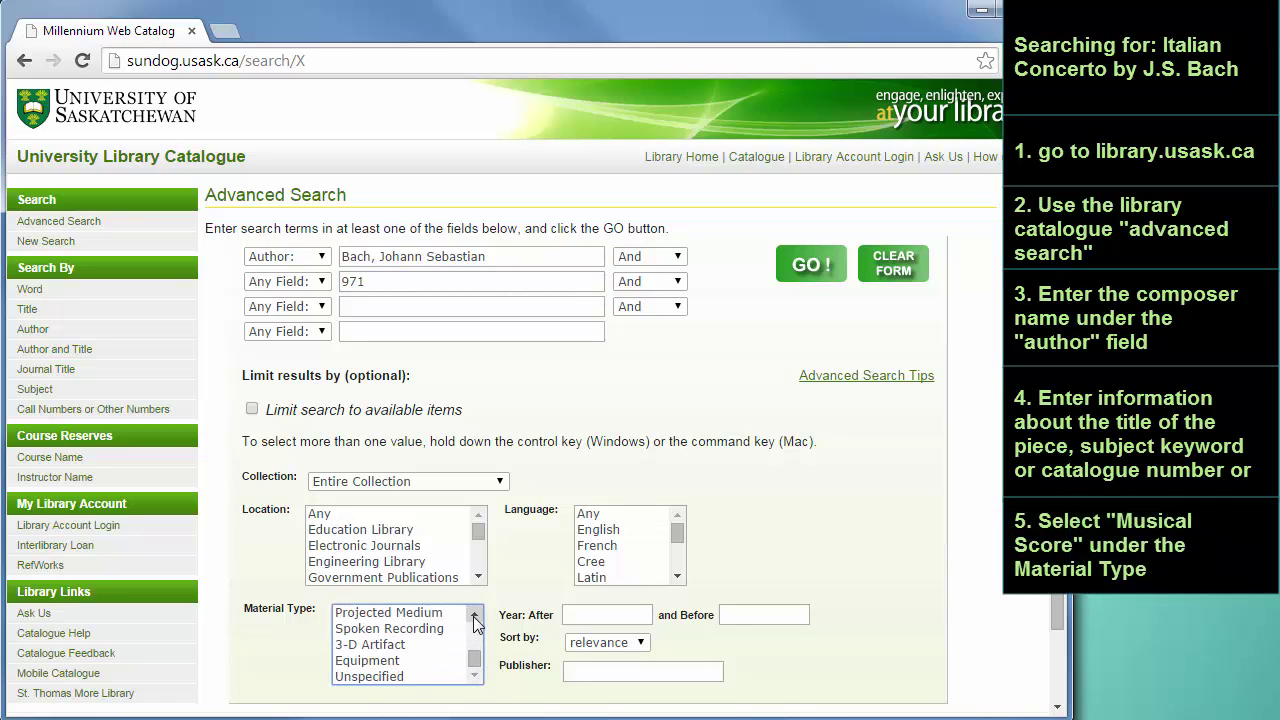
double_click(474, 614)
left_click(424, 612)
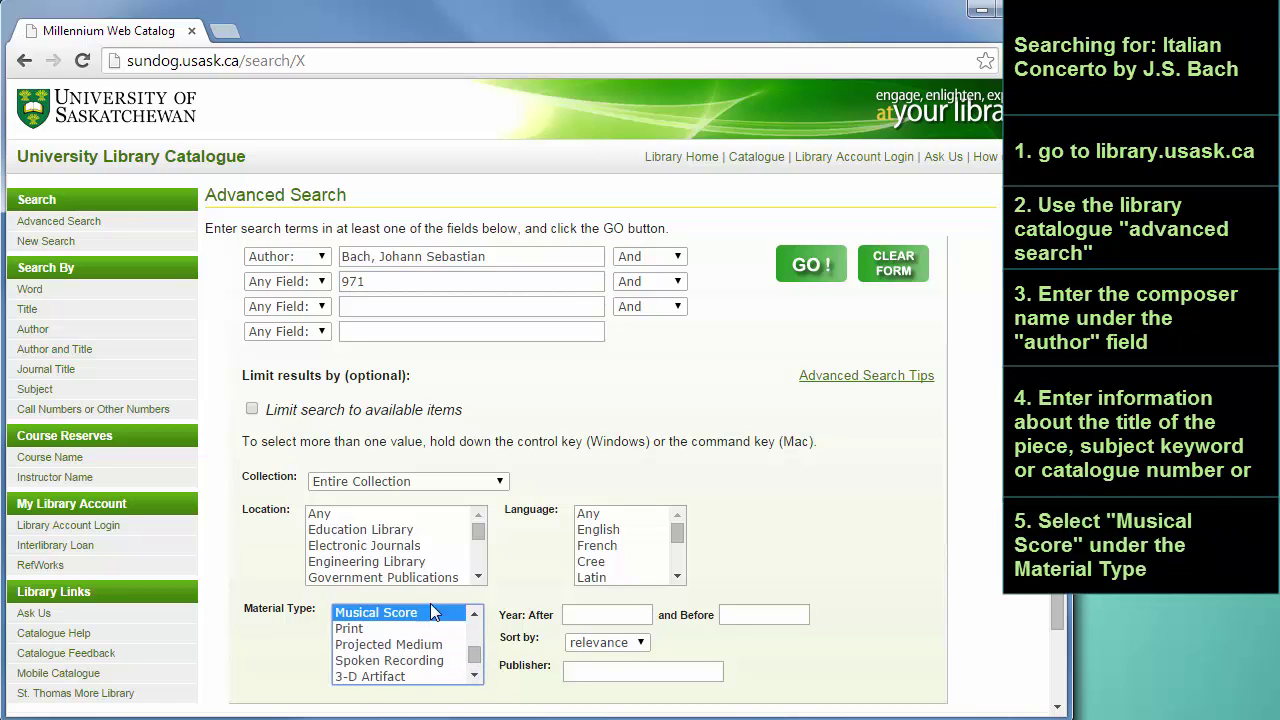
left_click(829, 274)
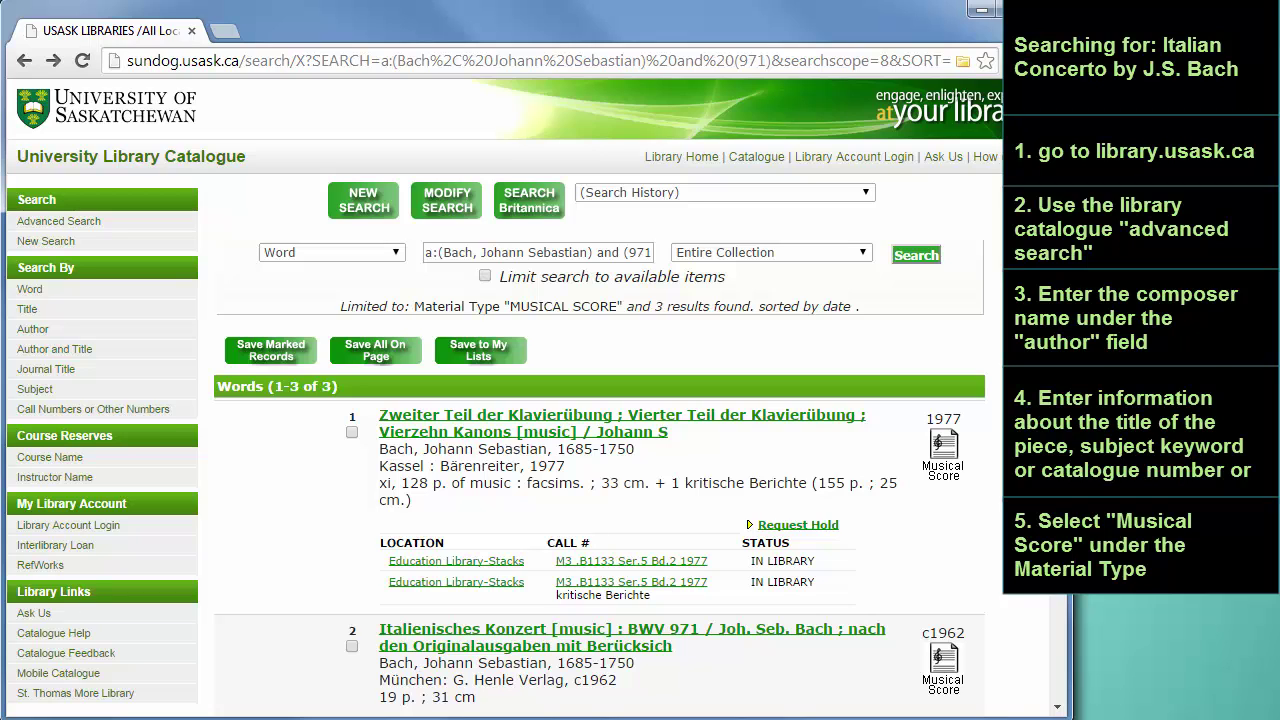
Scroll down the Advanced Search form, where author Bach, Johann Sebastian is kept and 971 is cleared
scroll(535, 424, "down", 4)
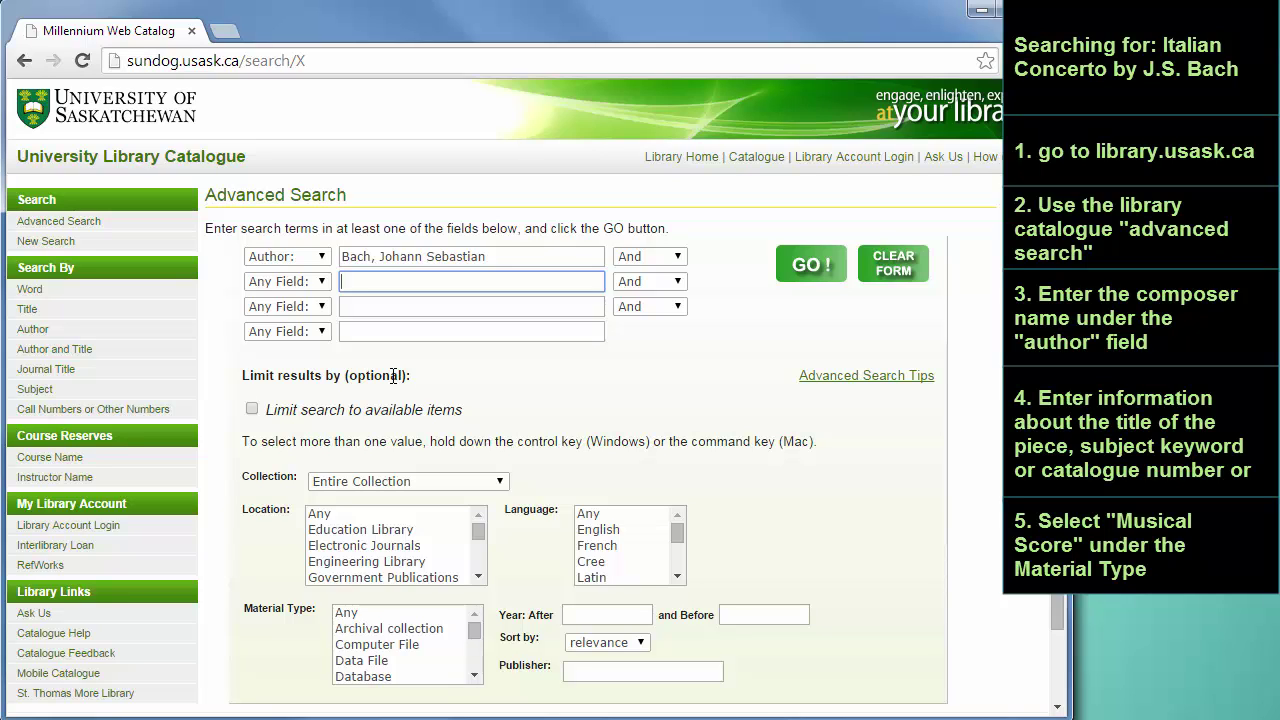
Search Bach's Musical Score holdings for 'italian concerto' in the second Any Field box
type("italian concerto")
left_click_drag(475, 633, 477, 662)
left_click(480, 610)
left_click(480, 610)
left_click(450, 612)
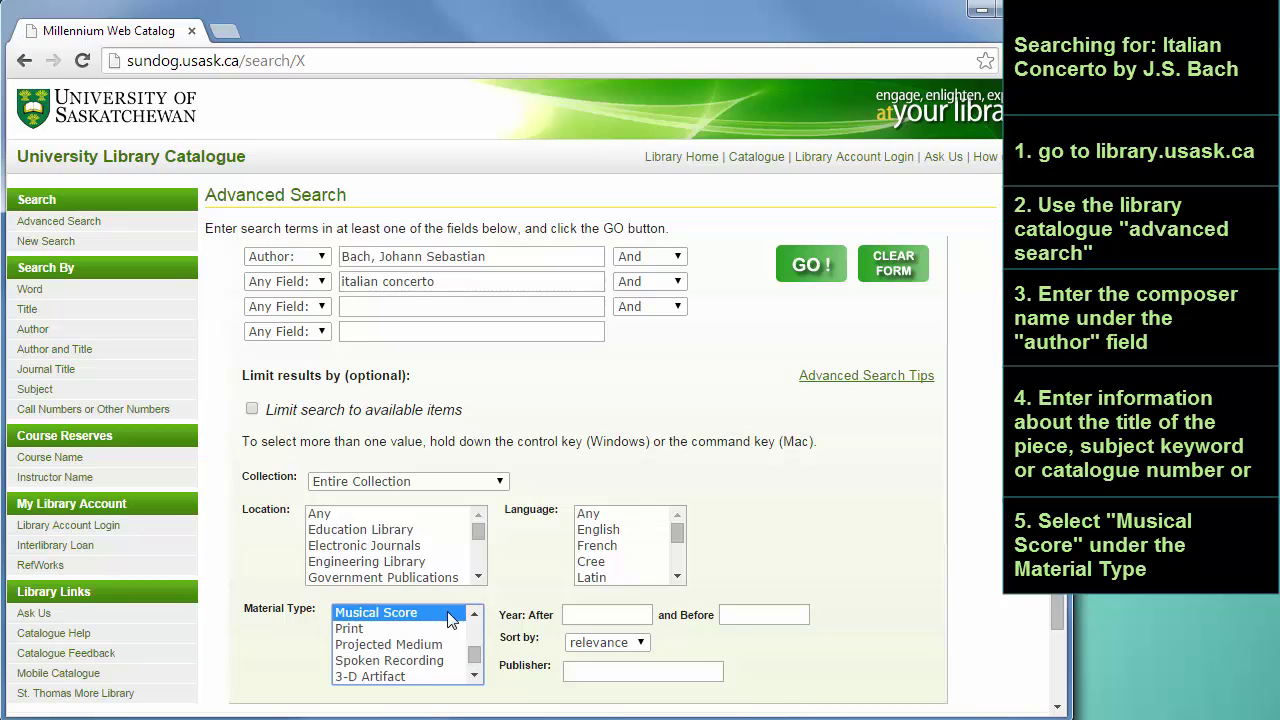
left_click(836, 276)
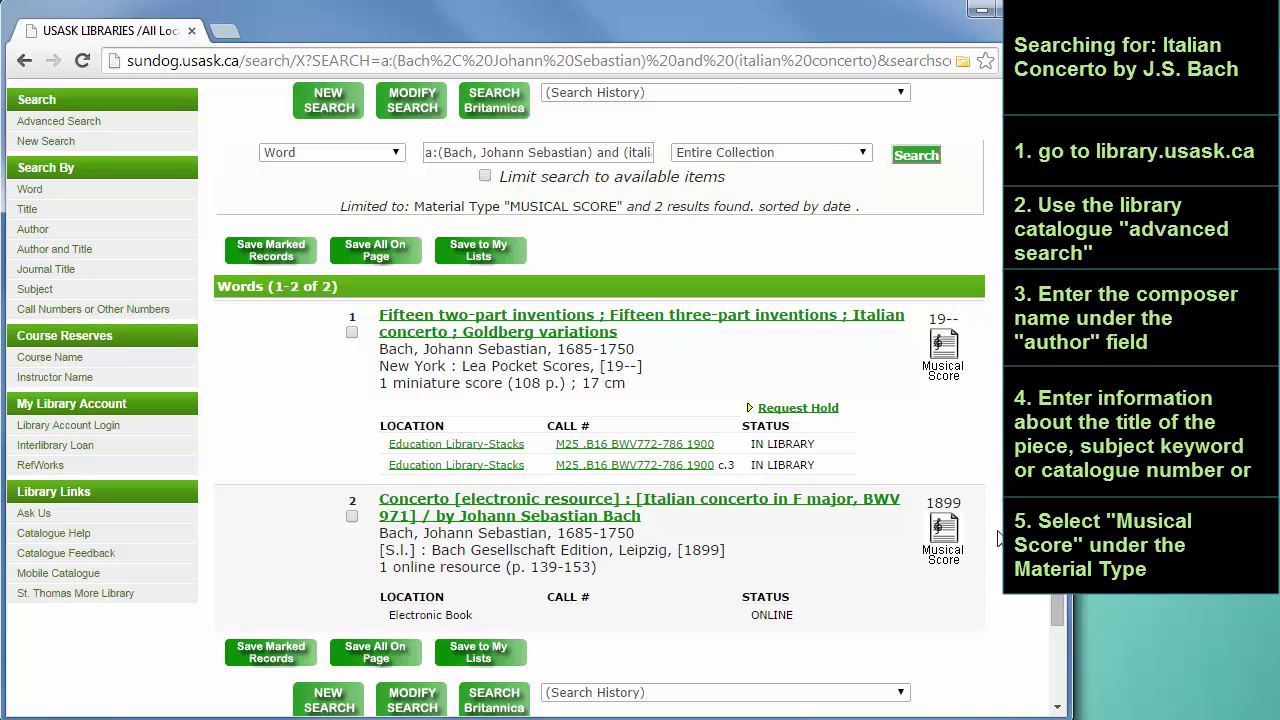
Open the first result's full record, the Lea Pocket Scores volume, and scroll through it
left_click(893, 327)
scroll(733, 420, "down", 3)
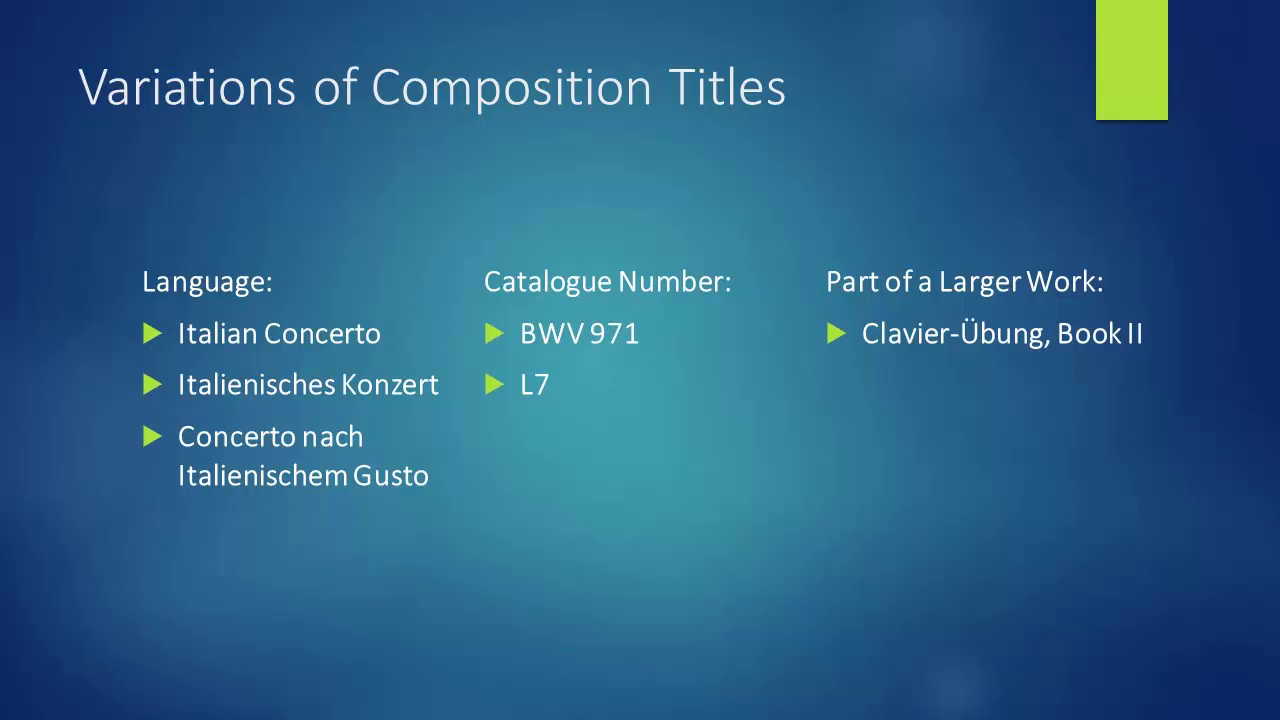
Advance to the next slide, on browsing scores by genre or instrument
key("Right")
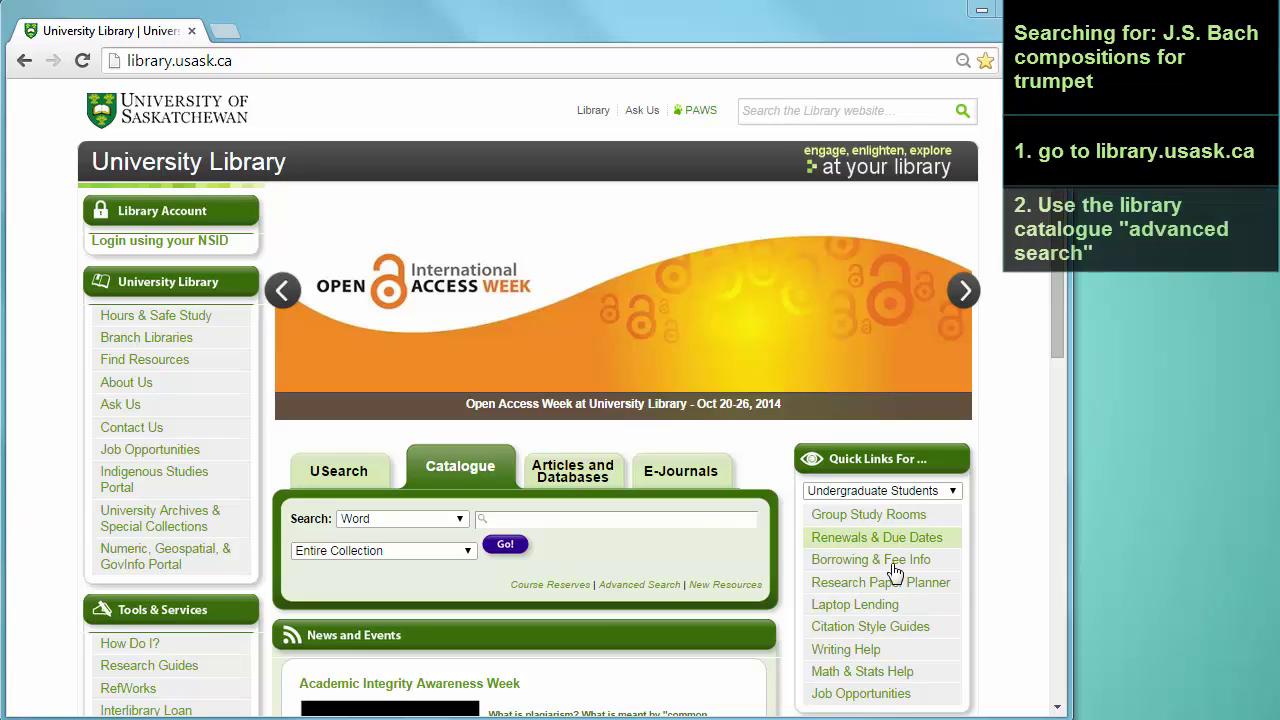
In Advanced Search, set the first term to Author: bach, johann sebastian
left_click(673, 591)
left_click(287, 256)
left_click(275, 289)
left_click(383, 258)
type("bach, johann sebastian")
Add Subject: trumpet as the second term, limit to Musical Score, and search
left_click(320, 281)
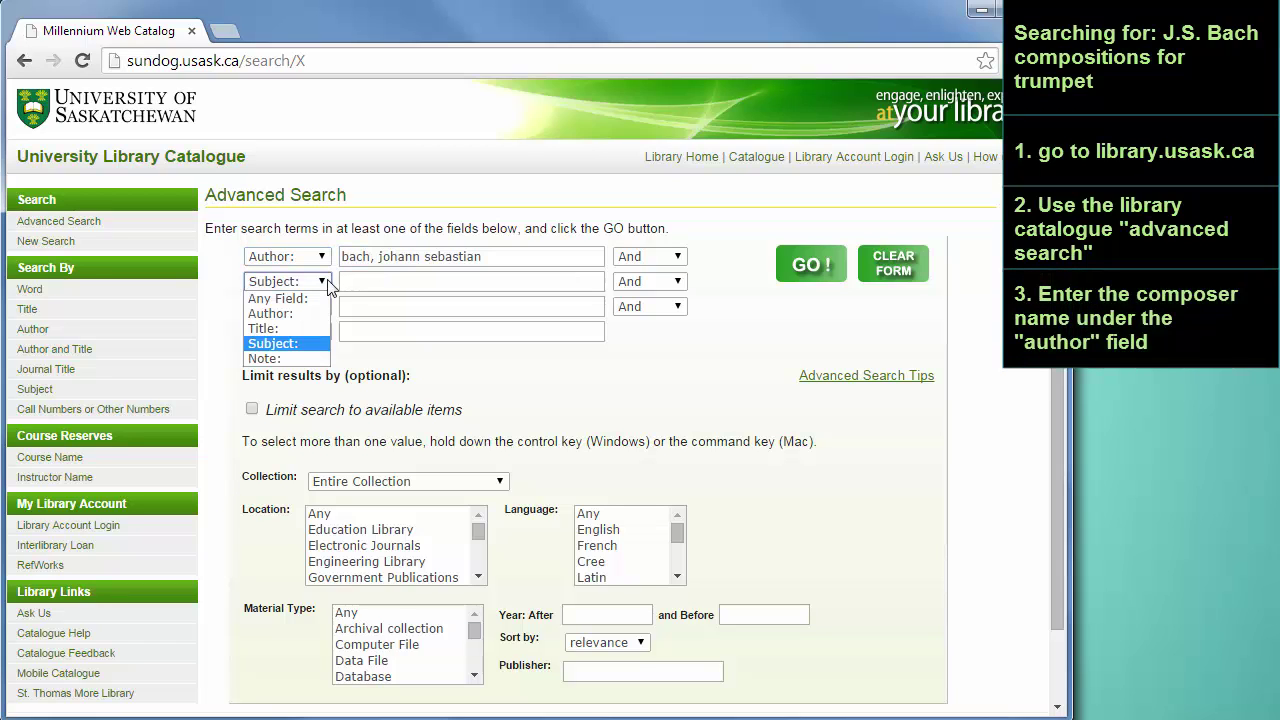
left_click(328, 286)
left_click(349, 287)
type("trumpet")
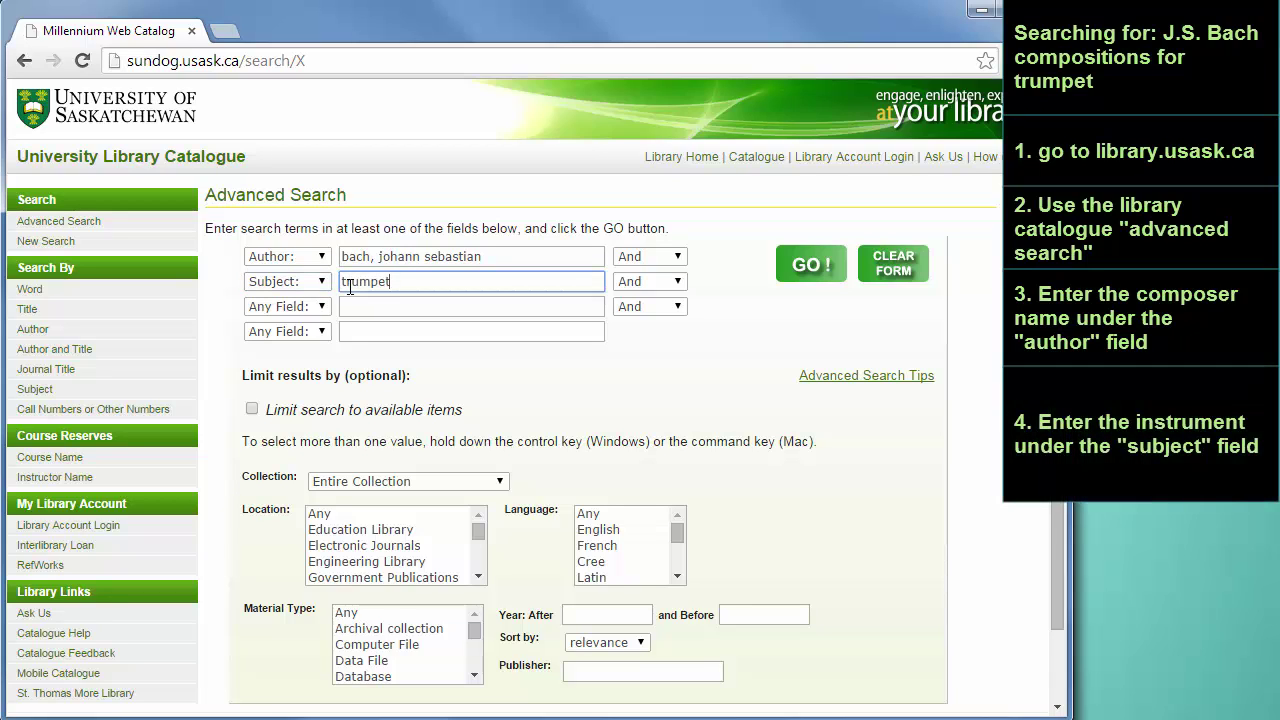
scroll(405, 645, "down", 3)
left_click(408, 661)
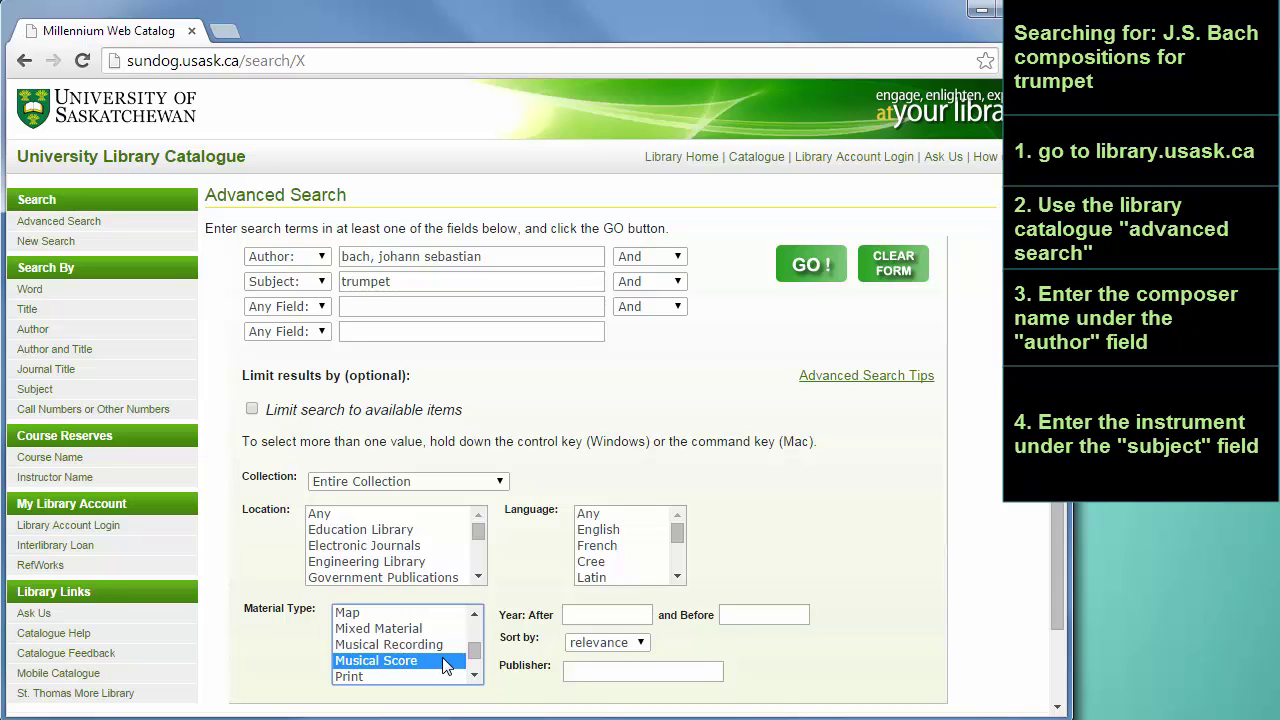
left_click(792, 289)
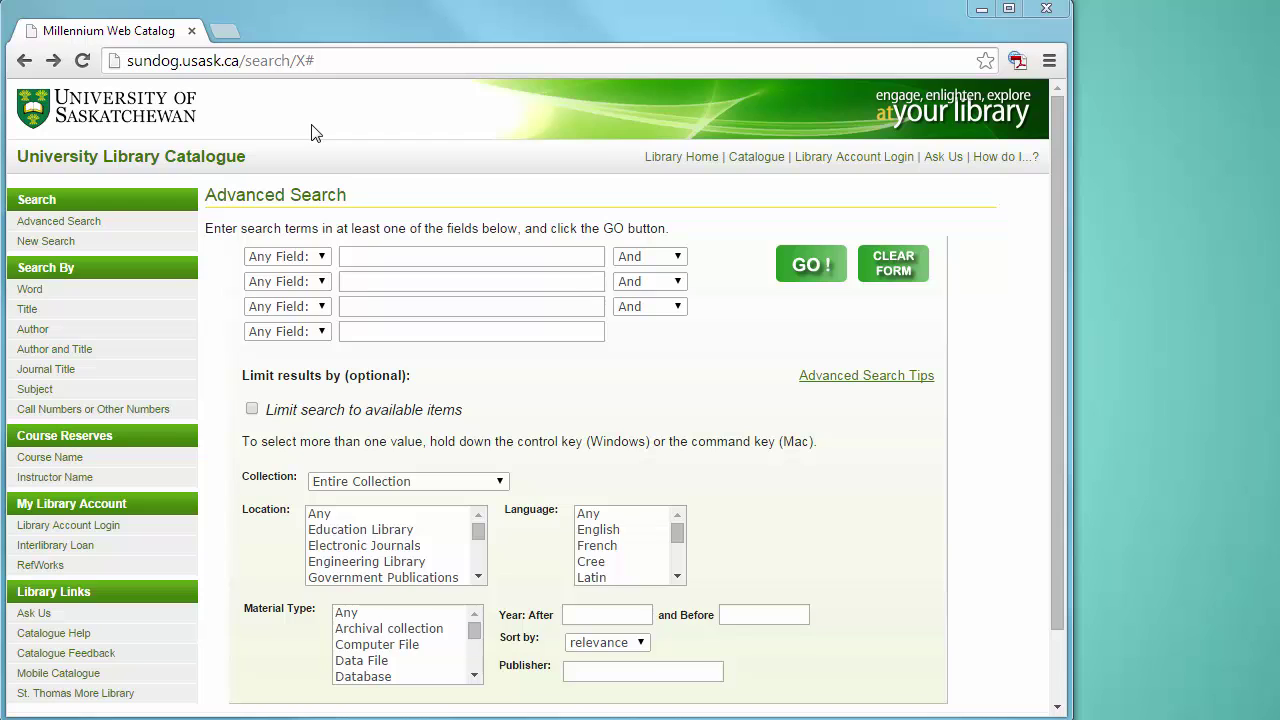
Change the first search term to Subject: trumpet
left_click(320, 257)
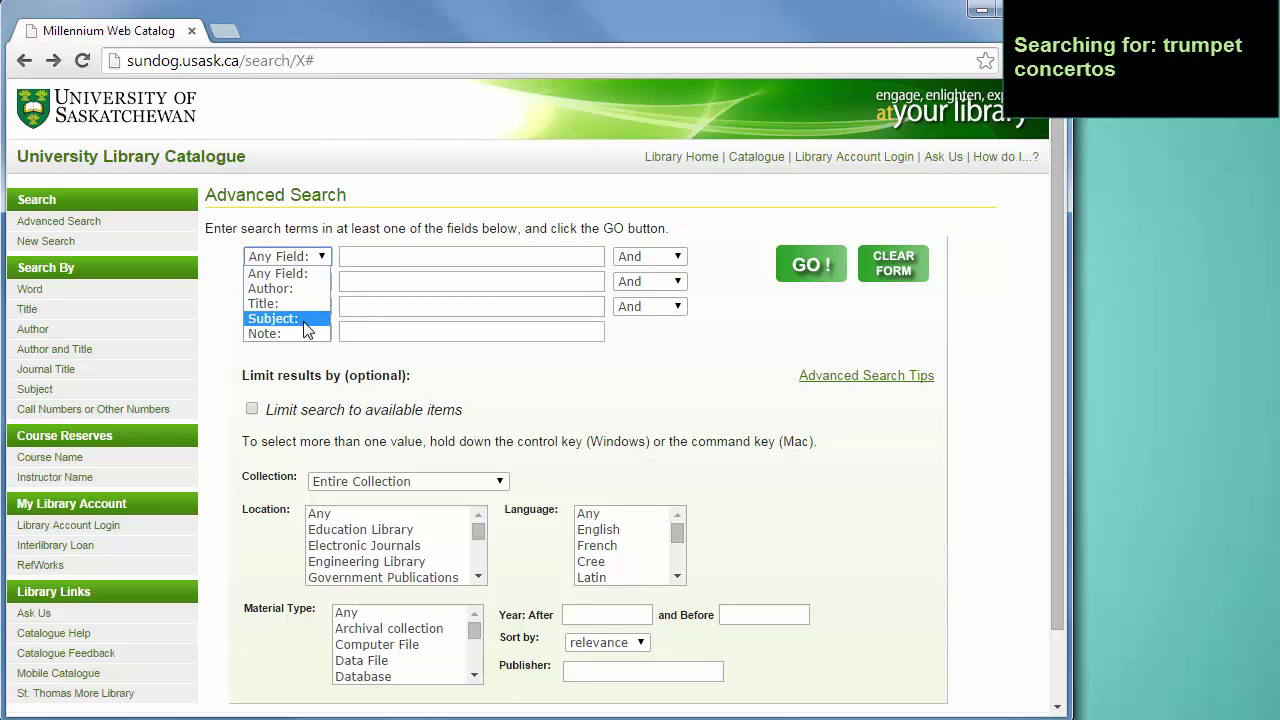
left_click(300, 318)
left_click(348, 258)
type("trumpet")
Set the second term to Subject: concertos, limit to Musical Score, and search
left_click(322, 282)
left_click(306, 348)
left_click(357, 283)
type("concertos")
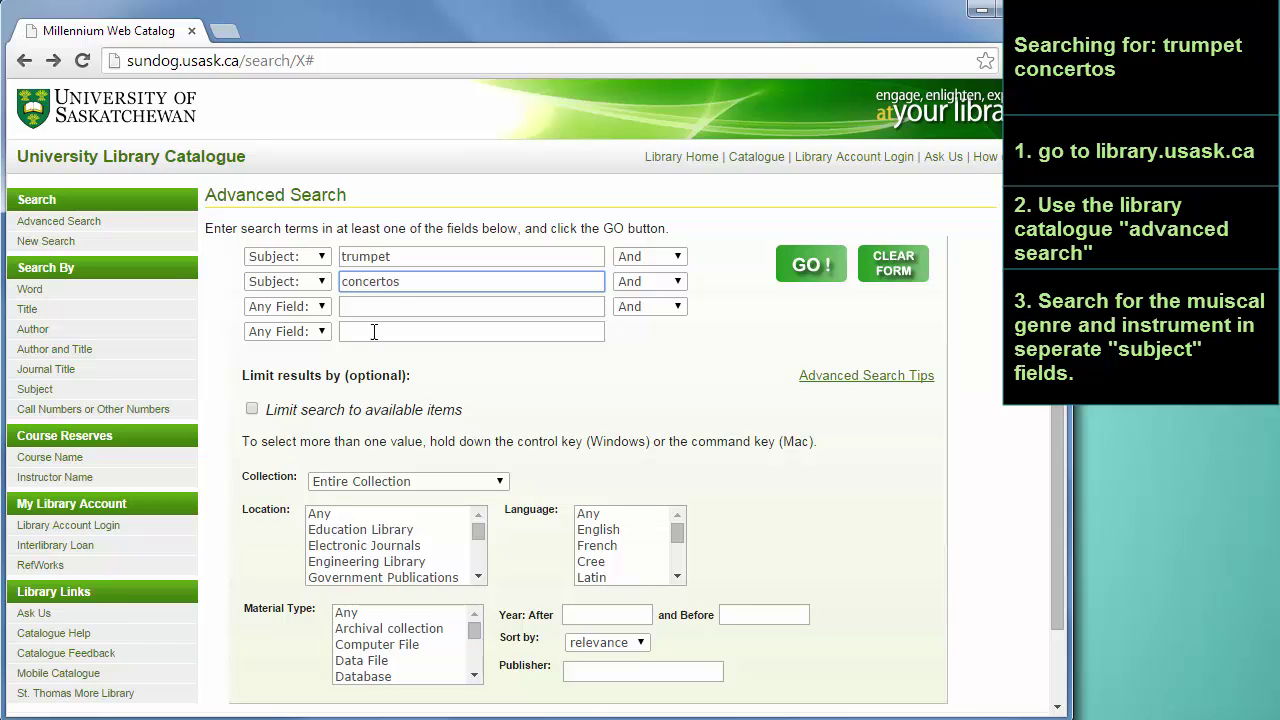
scroll(405, 645, "down", 3)
left_click(413, 646)
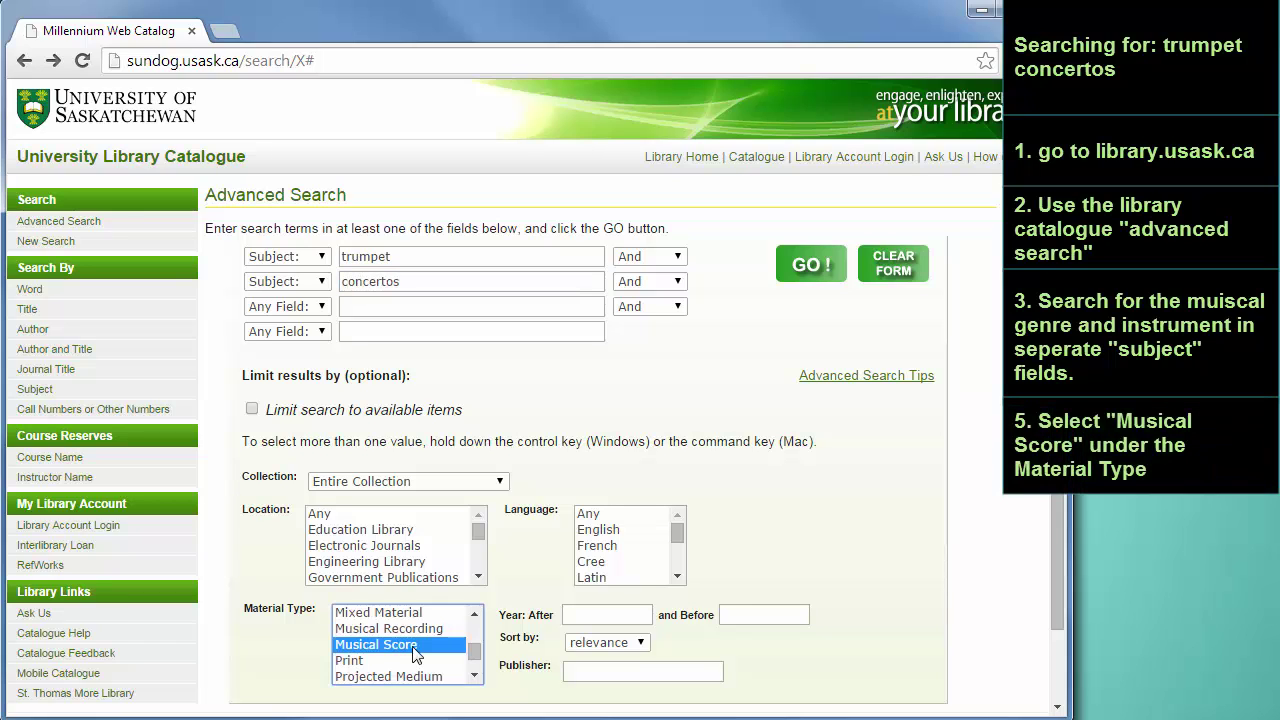
left_click(807, 282)
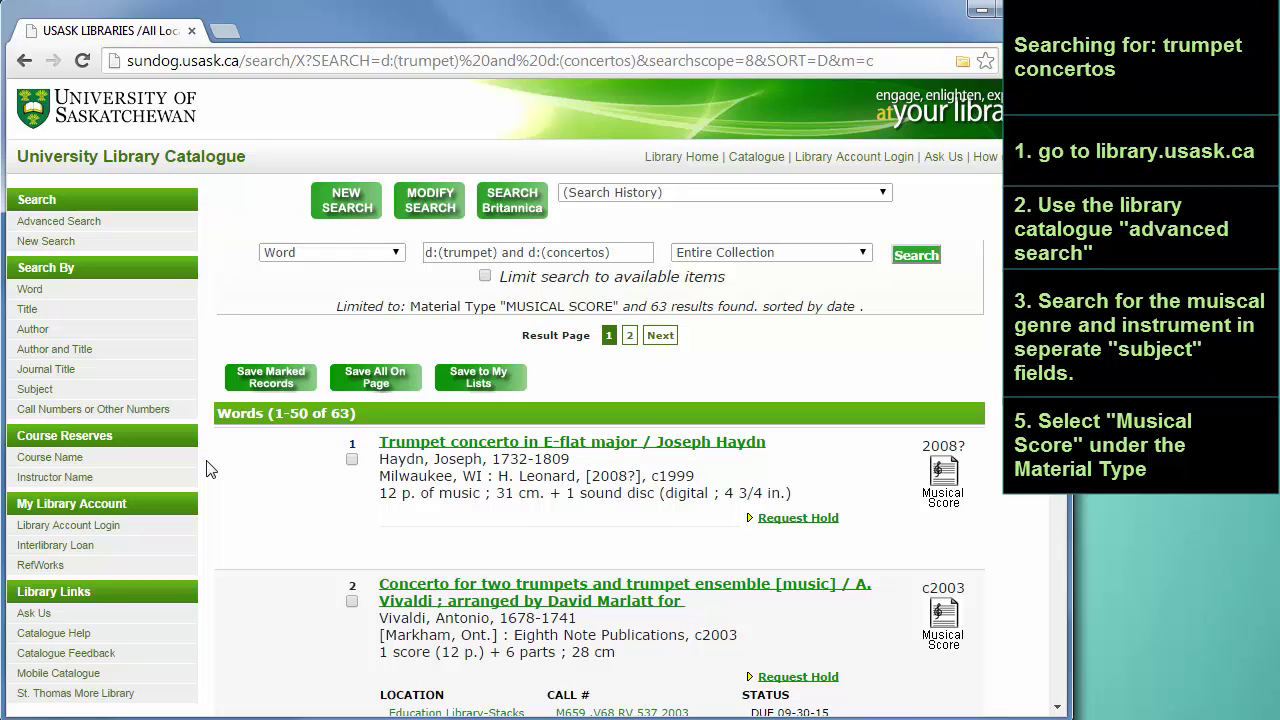
Scroll the trumpet concerto results to reach Bach's Werke from the Bach-Gesellschaft
scroll(209, 469, "down", 3)
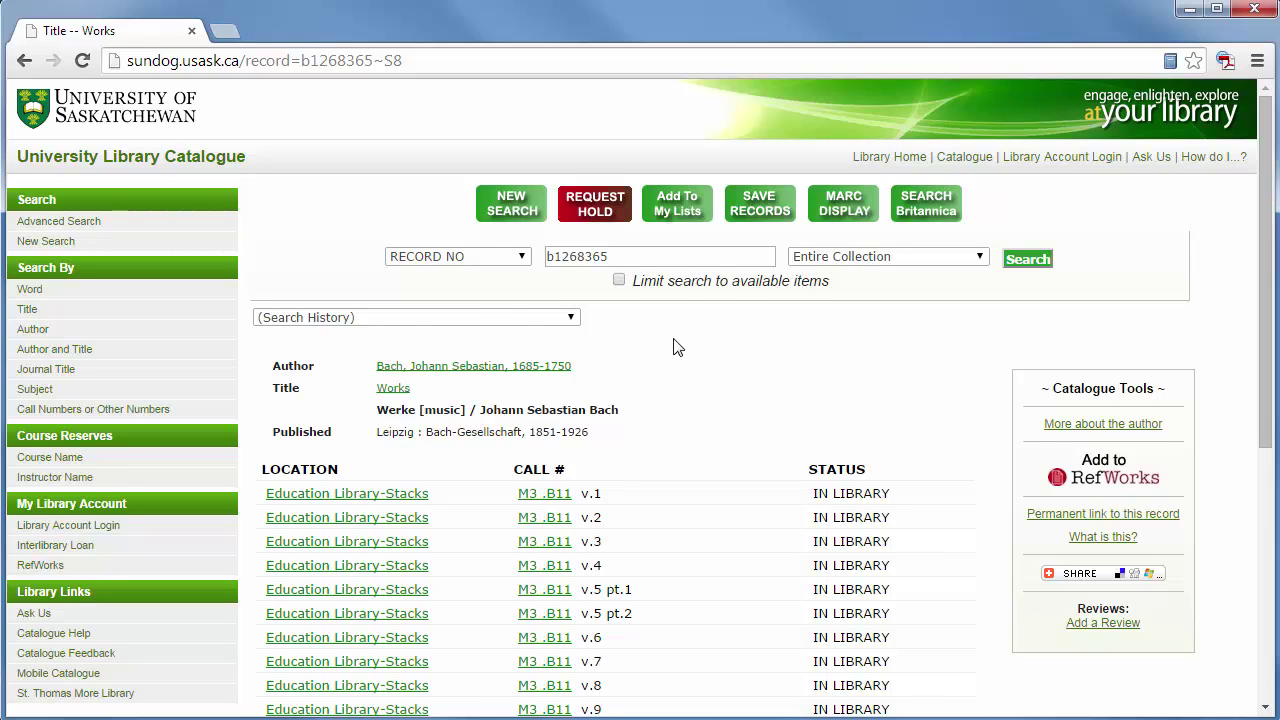
Scroll down the Werke record to see its volumes under call number M3 .B11
scroll(673, 346, "down", 4)
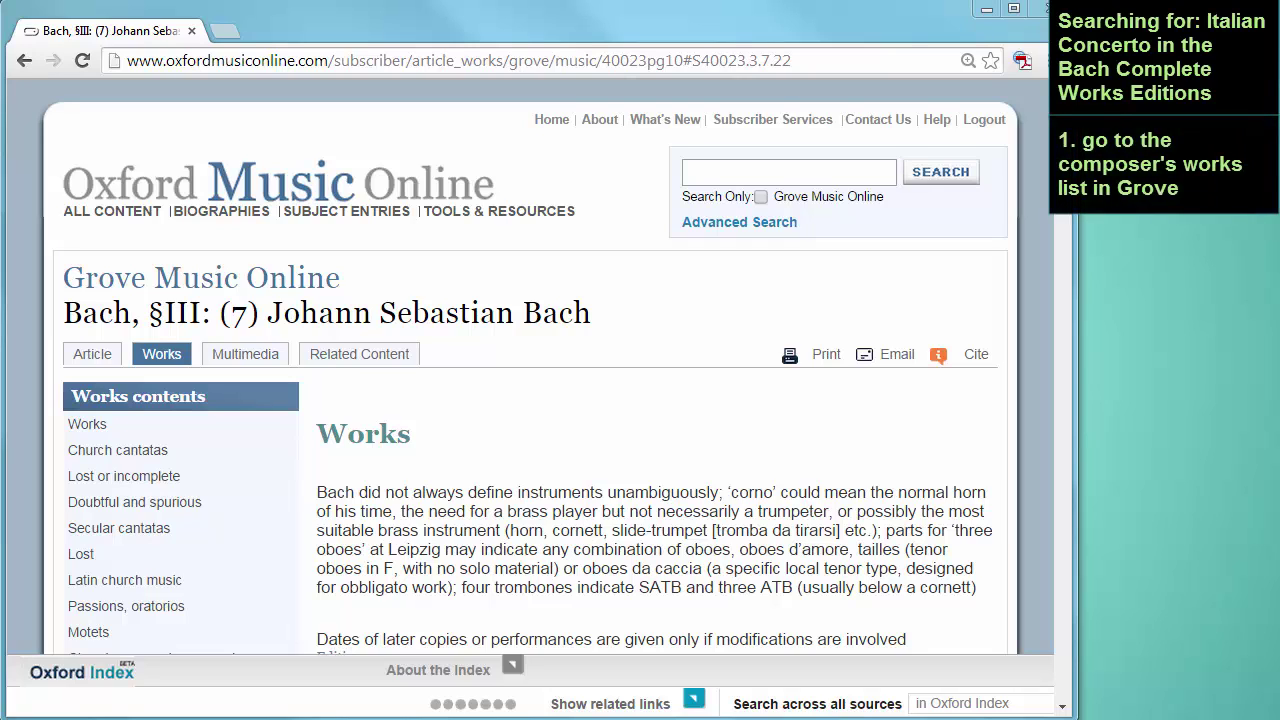
Zoom out Bach's works list and jump to the Other keyboard table listing BWV 971
key("ctrl+minus")
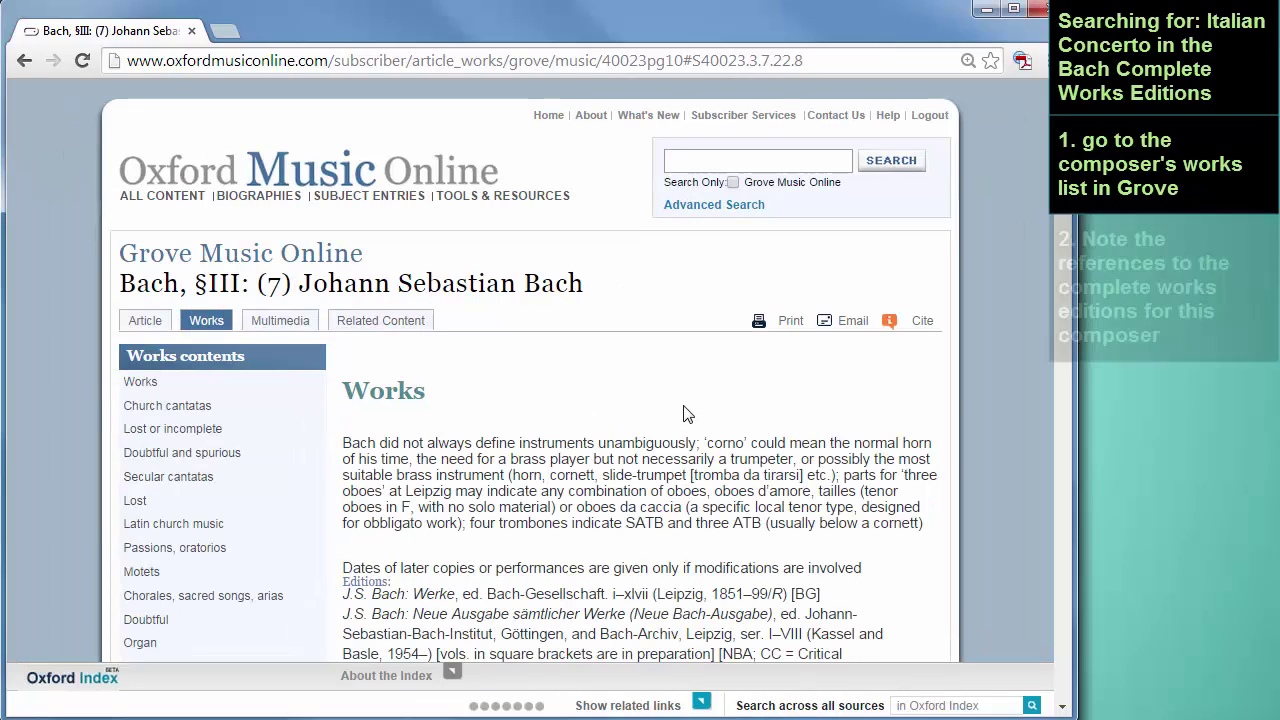
scroll(687, 413, "down", 1)
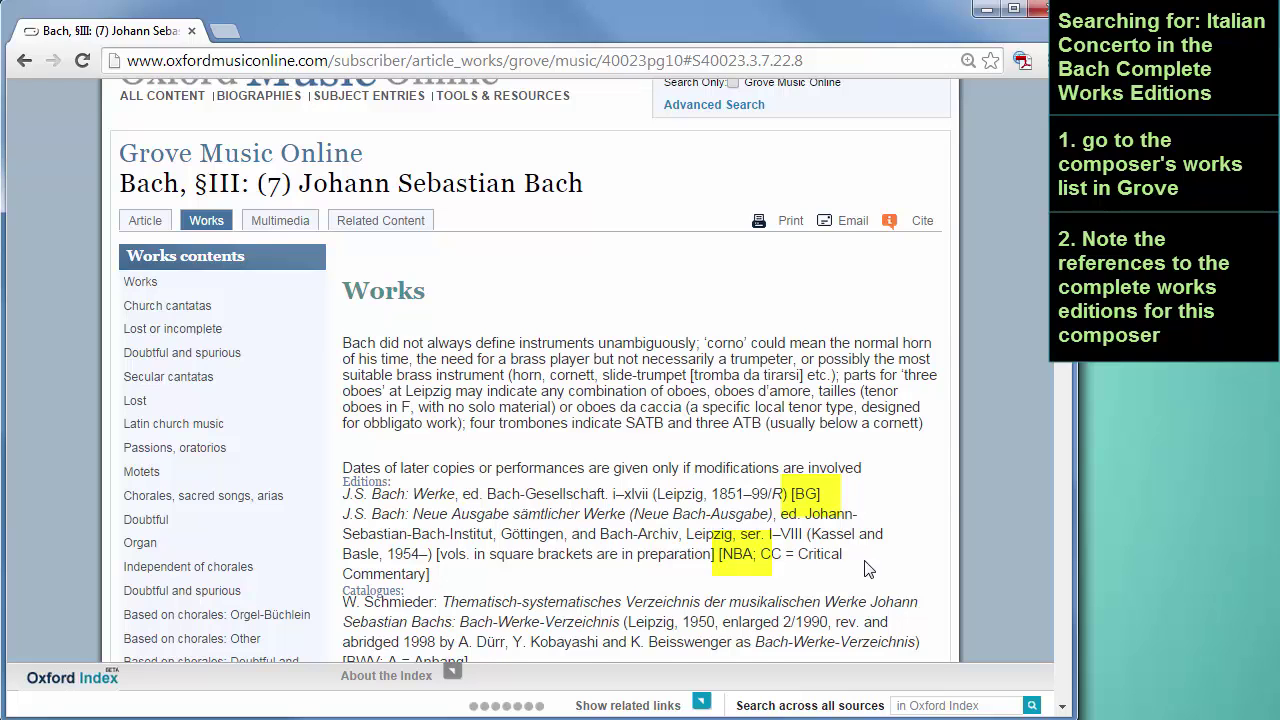
scroll(620, 560, "down", 2)
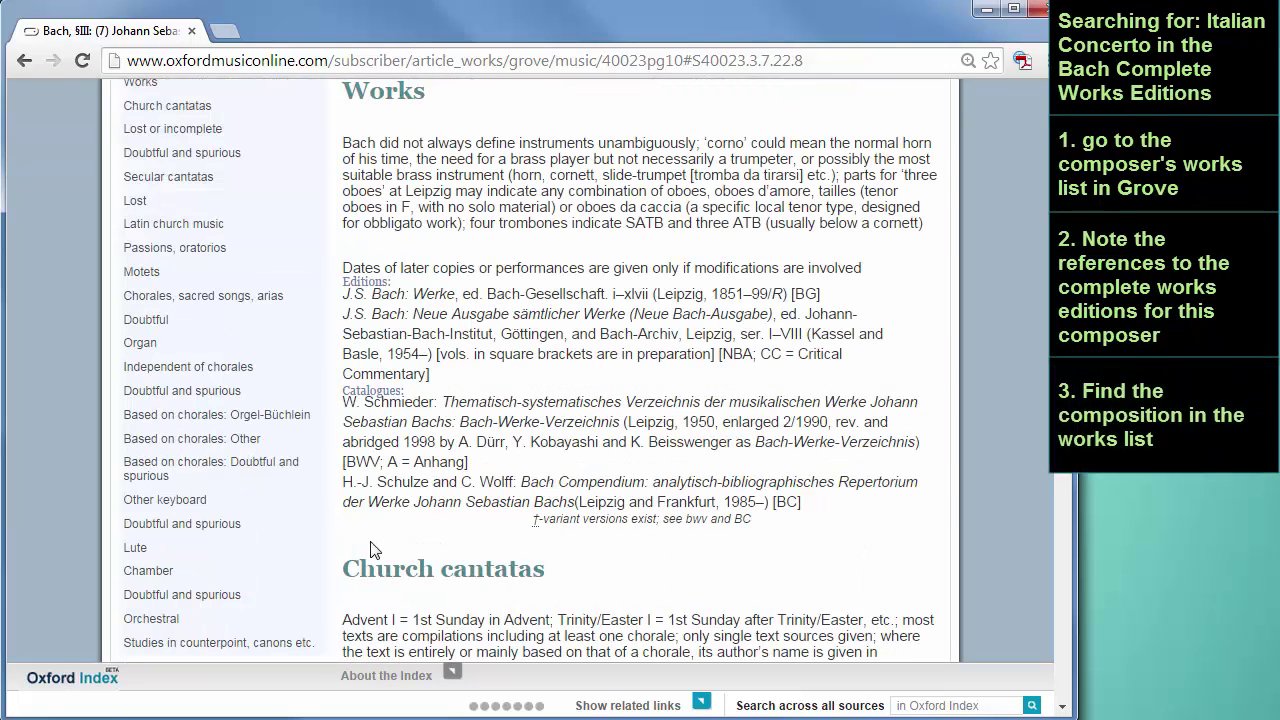
left_click(288, 511)
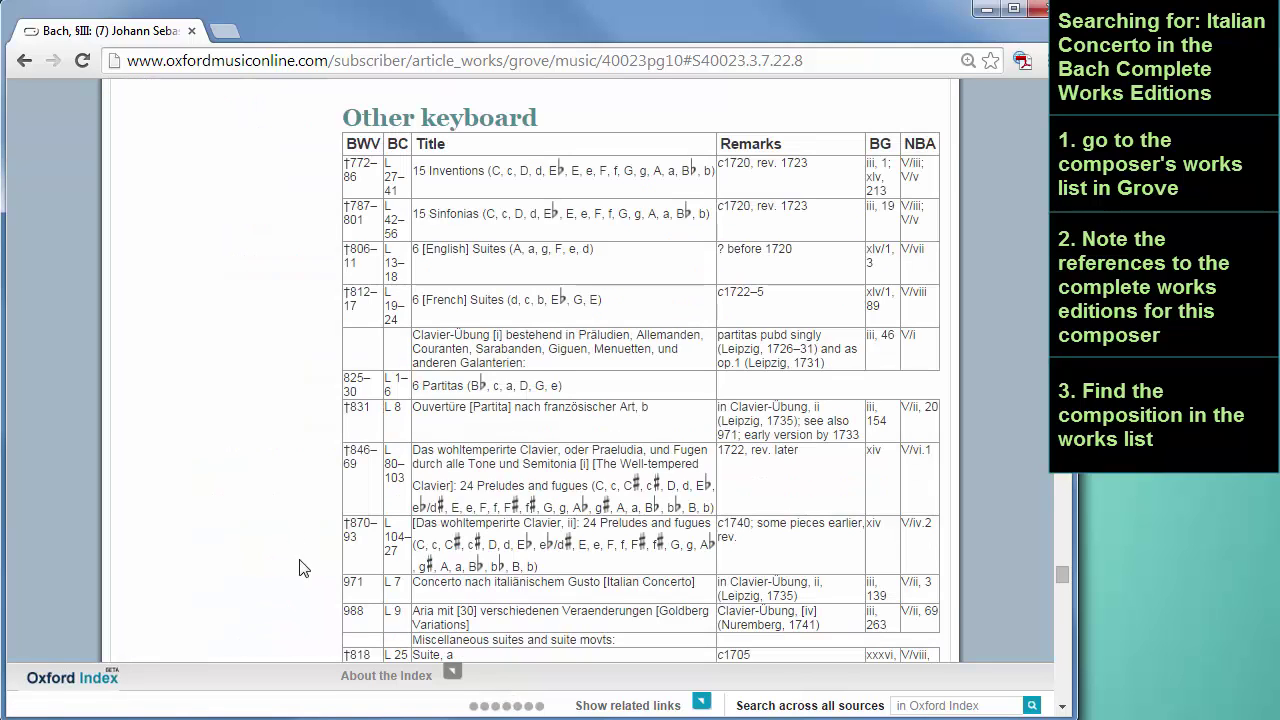